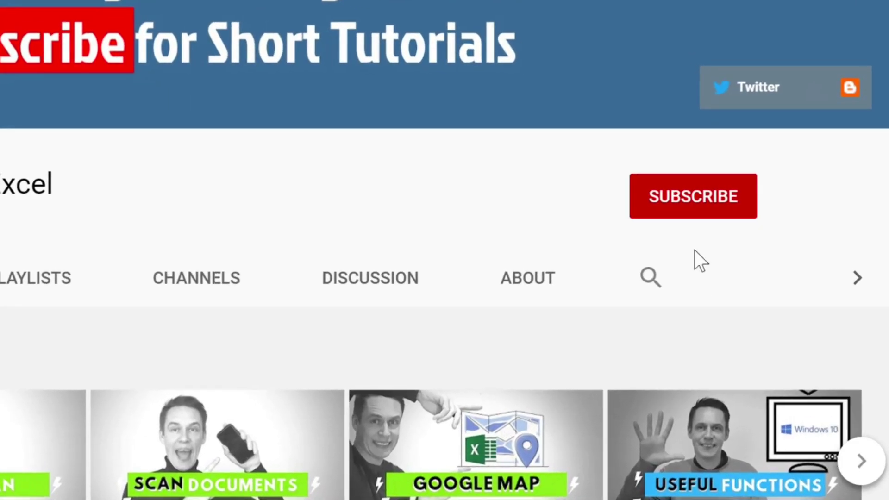
Step: Subscribe to the short-tutorials channel and open its bell notification options
click(698, 204)
click(737, 199)
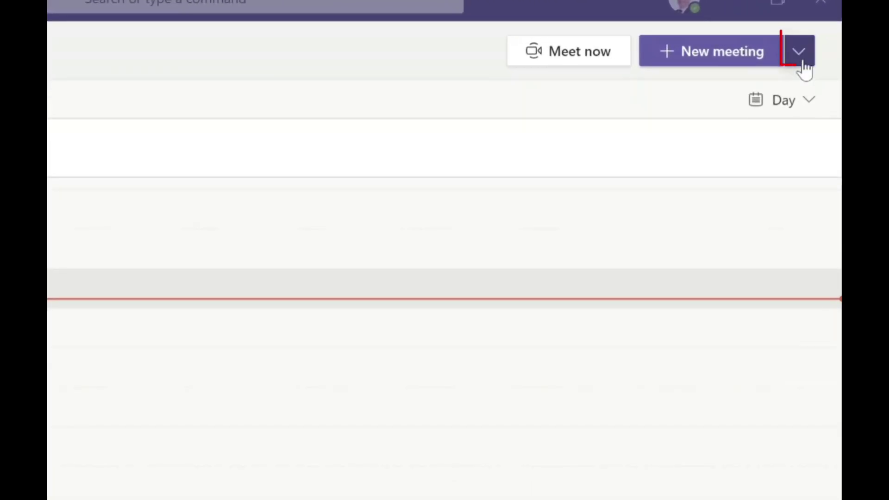
Step: Choose Live event from the New meeting dropdown in the Teams Calendar
click(800, 65)
click(704, 119)
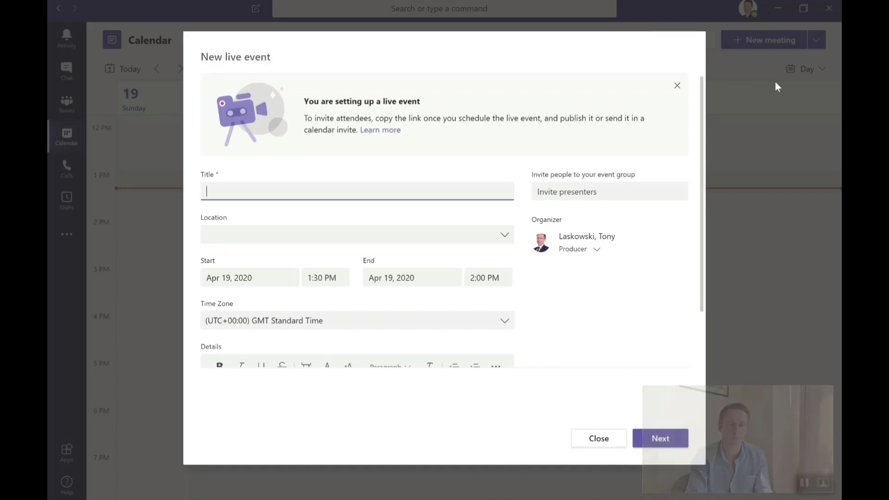
Step: Title the event 'MS Teams Training' and set its start time to 2:30 PM
text(MS Teams Training)
key(Tab)
click(325, 277)
click(324, 339)
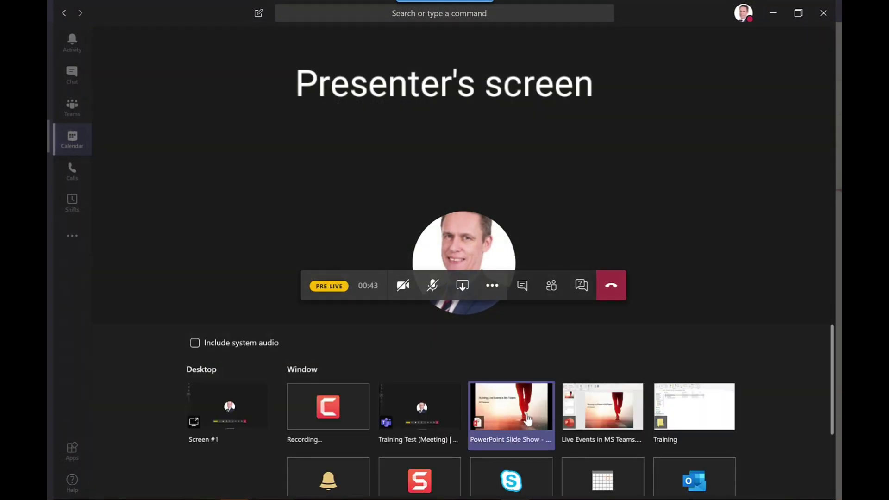
Step: Share the PowerPoint slide show window, queue it, send it live, and start broadcasting
click(524, 418)
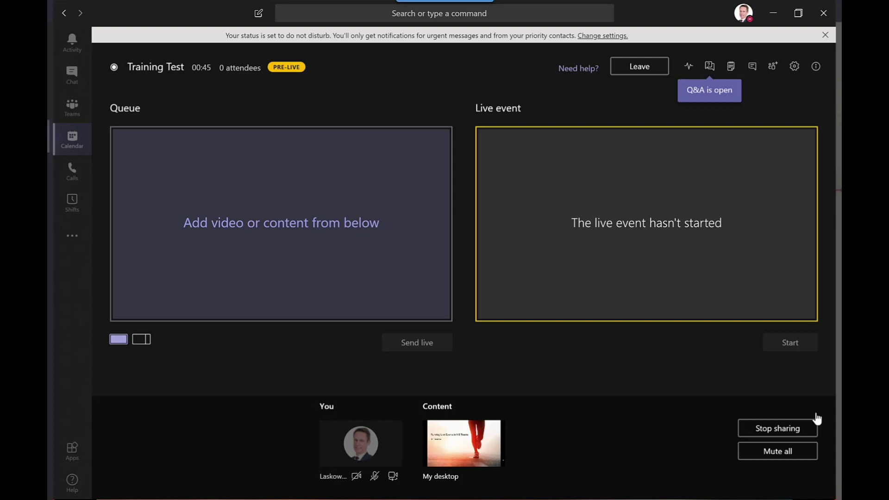
click(463, 443)
click(417, 342)
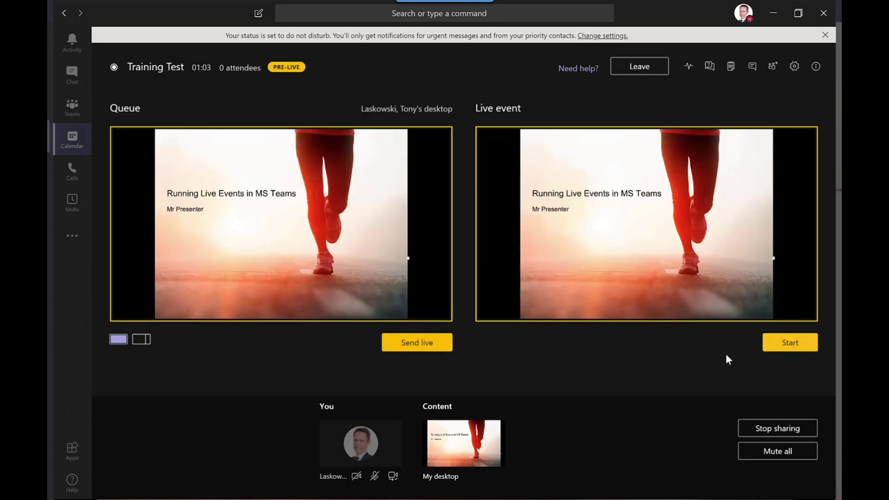
click(783, 345)
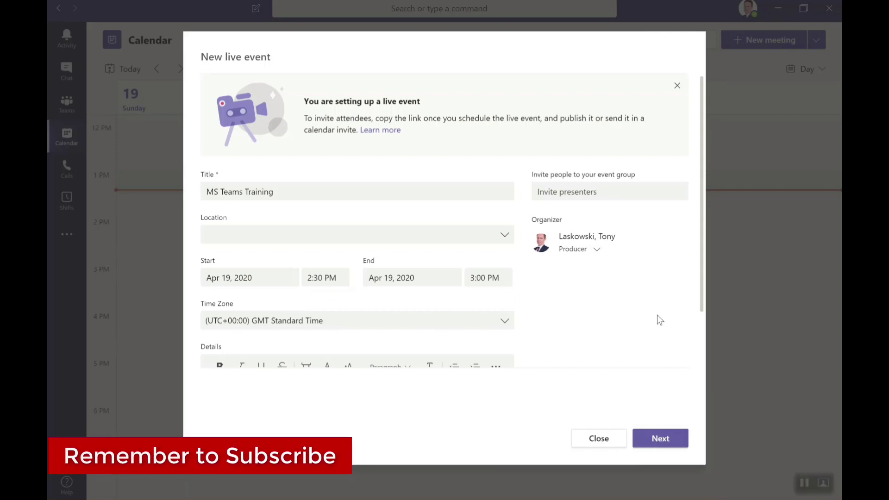
Step: Continue to live event permissions and choose Public after trying People and groups and Org-wide
click(660, 439)
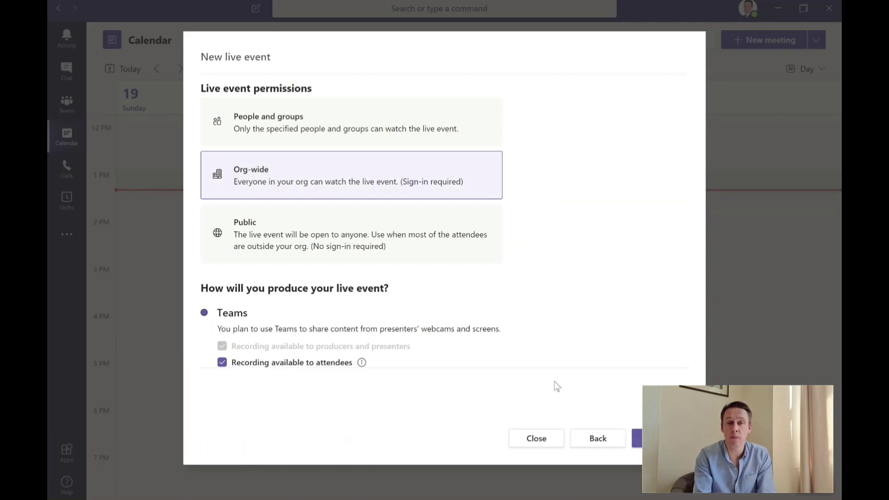
click(303, 131)
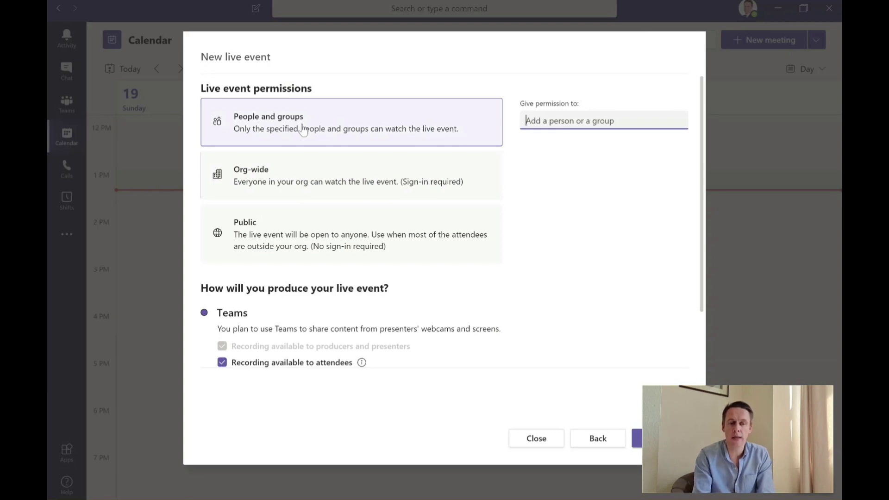
click(300, 179)
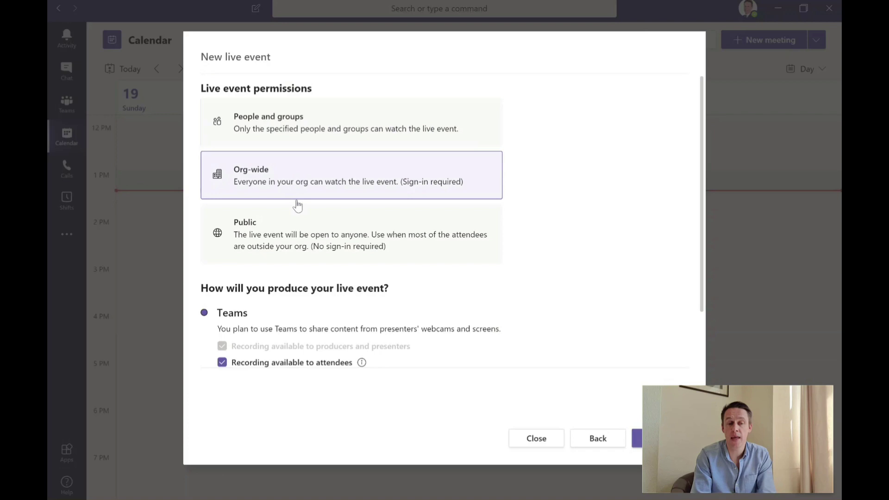
click(299, 236)
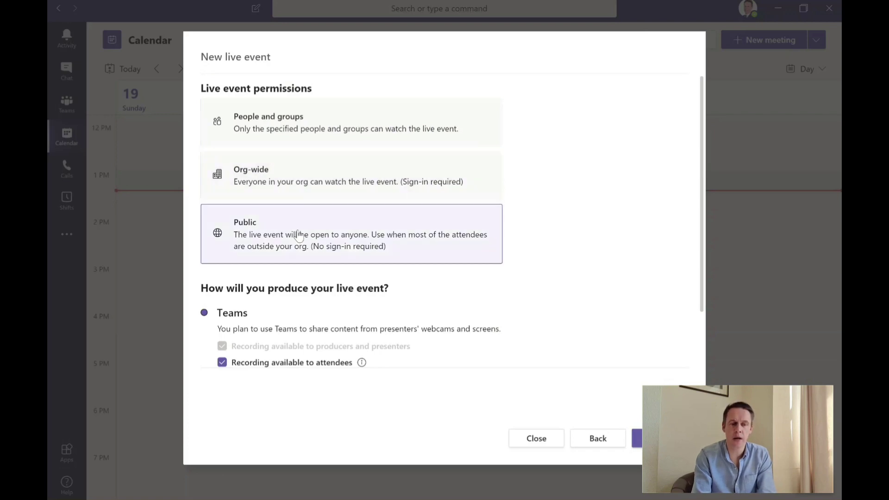
scroll(706, 329, down, 4)
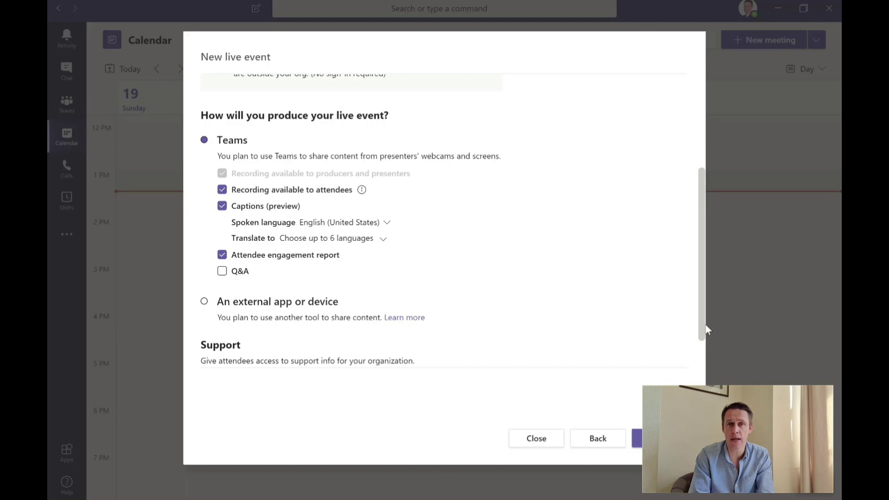
Step: Tick the Q&A option and scroll down to the Support URL field
click(223, 272)
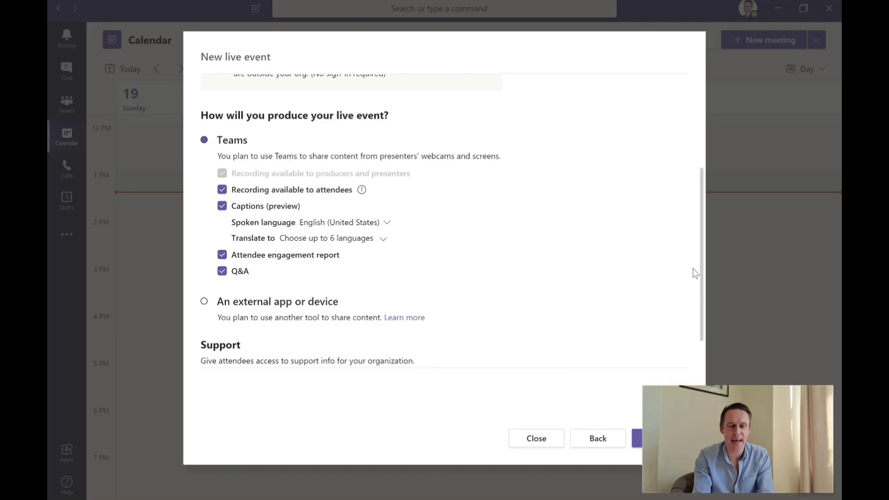
drag(702, 268, 701, 312)
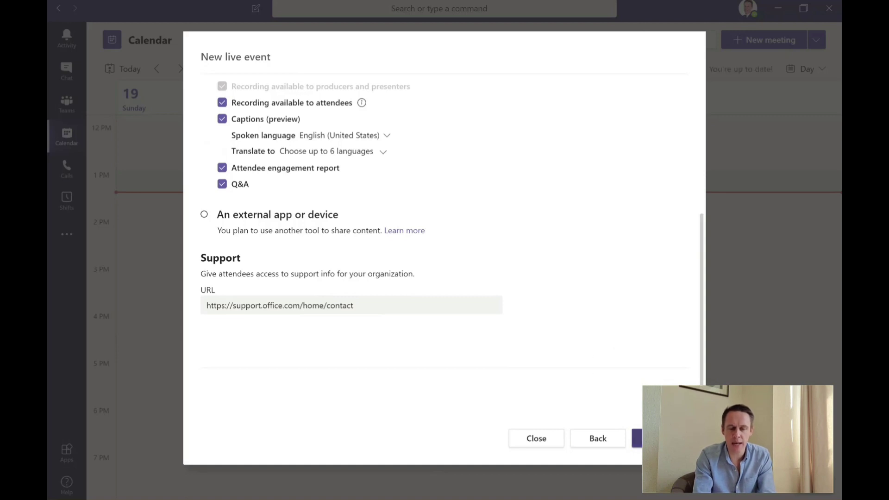
Step: Schedule the configured live event, then copy its attendee link from the event details
click(668, 433)
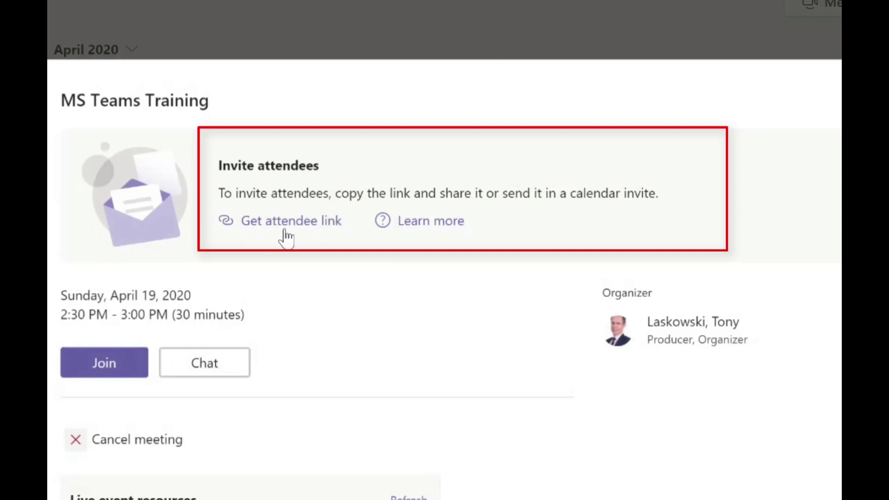
click(286, 230)
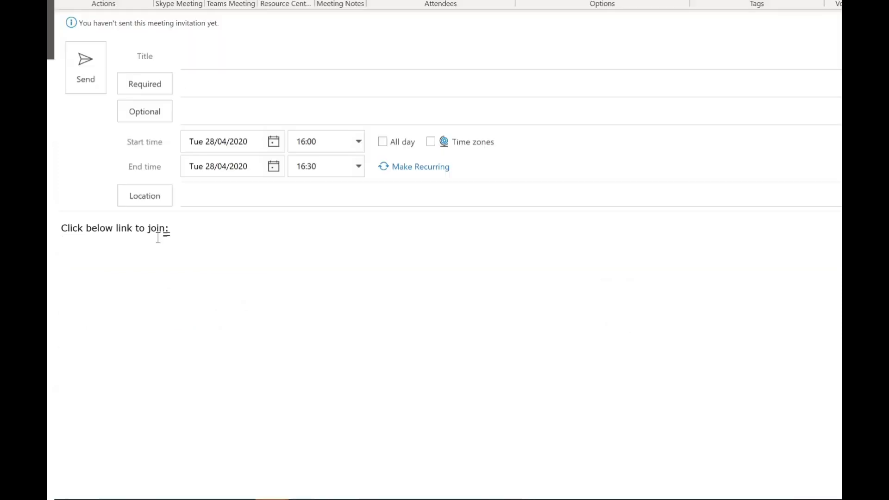
Step: Paste the attendee join link into the Outlook invitation body and start a new line
key(ctrl+v)
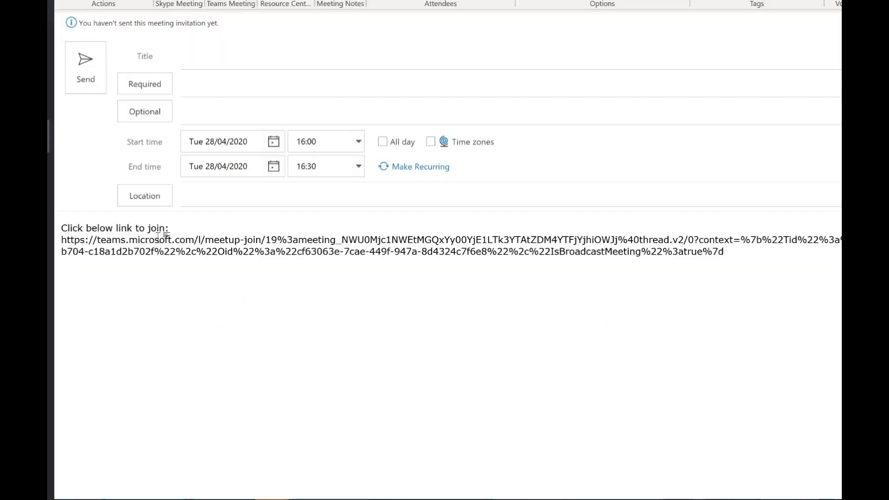
key(Return)
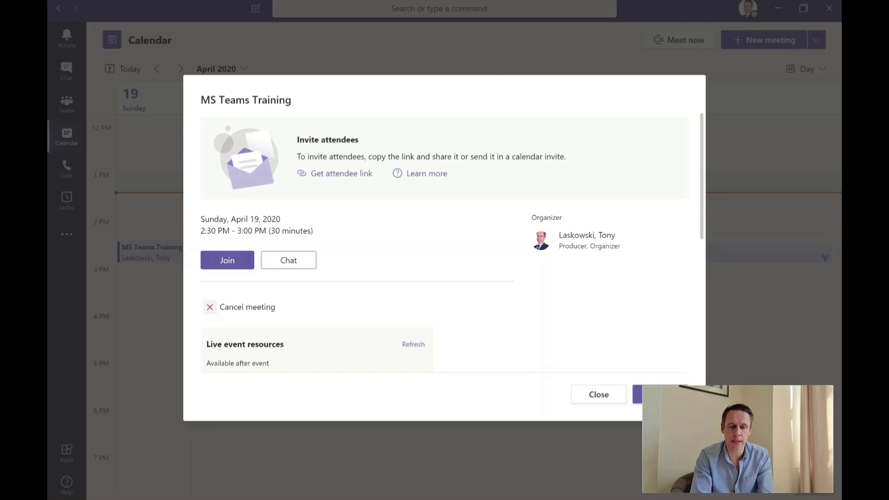
Step: Close the event details and reopen MS Teams Training from the Sunday 19 April calendar
click(607, 395)
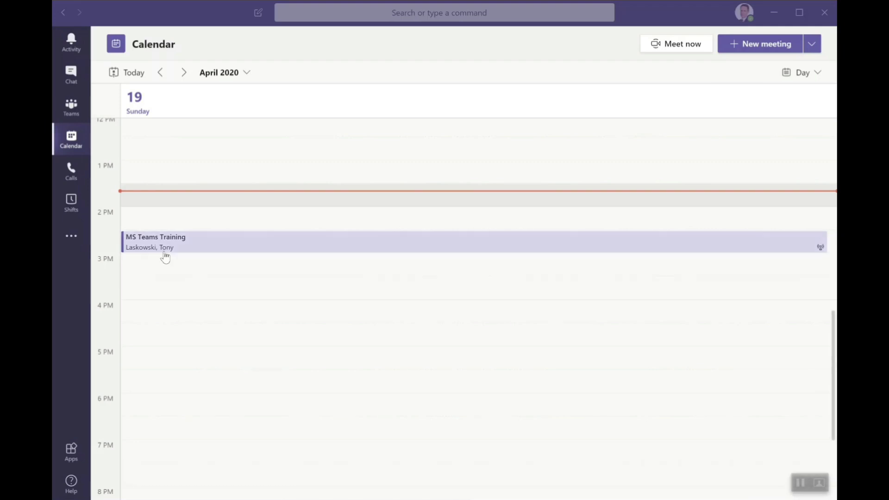
click(180, 249)
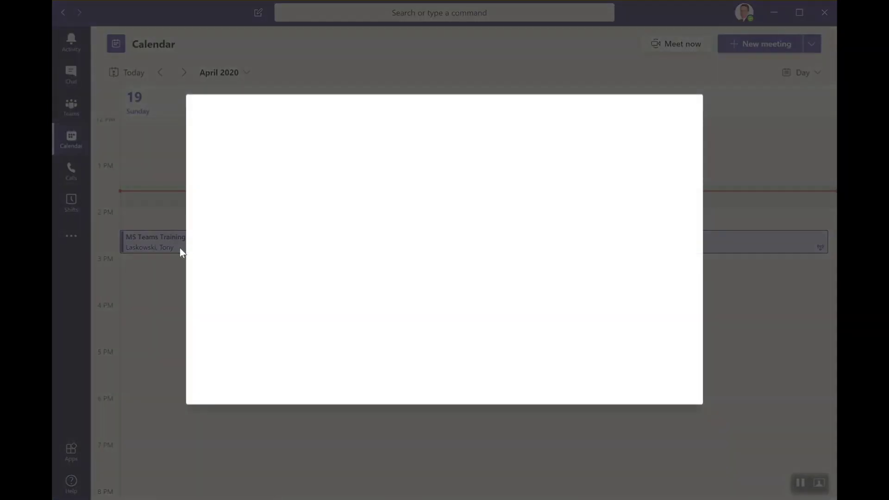
Step: Join the MS Teams Training event and enter it as producer with Join now
click(227, 267)
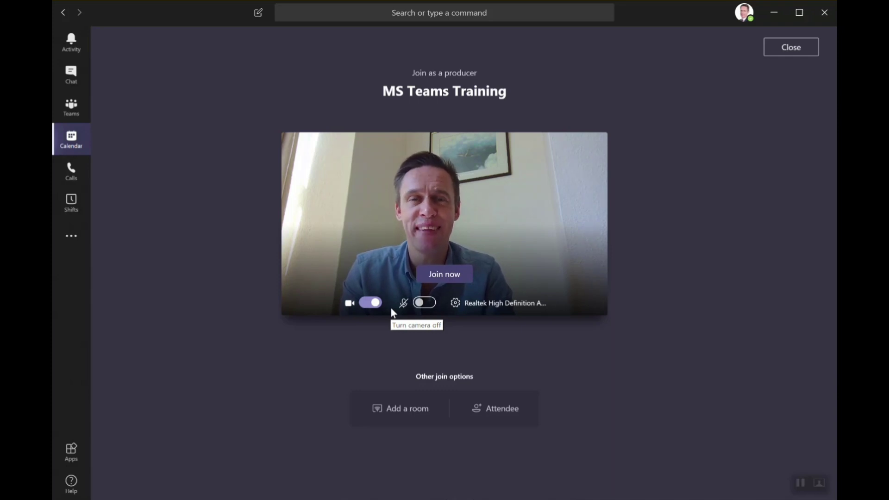
click(443, 281)
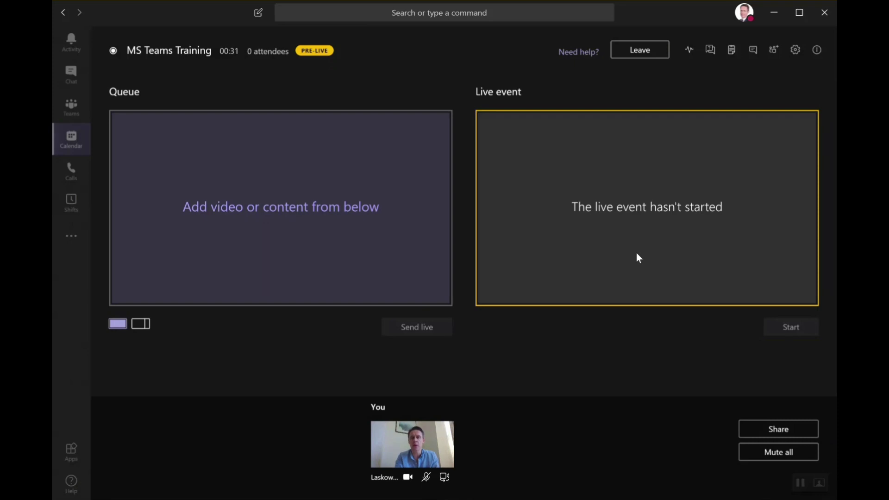
Step: Share the 'Running Live Events in MS Teams' PowerPoint Slide Show window into the event
click(774, 430)
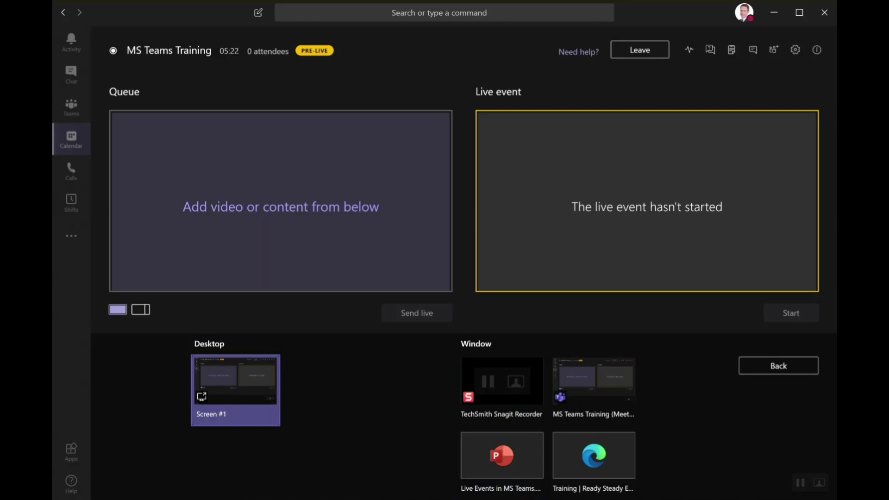
click(292, 458)
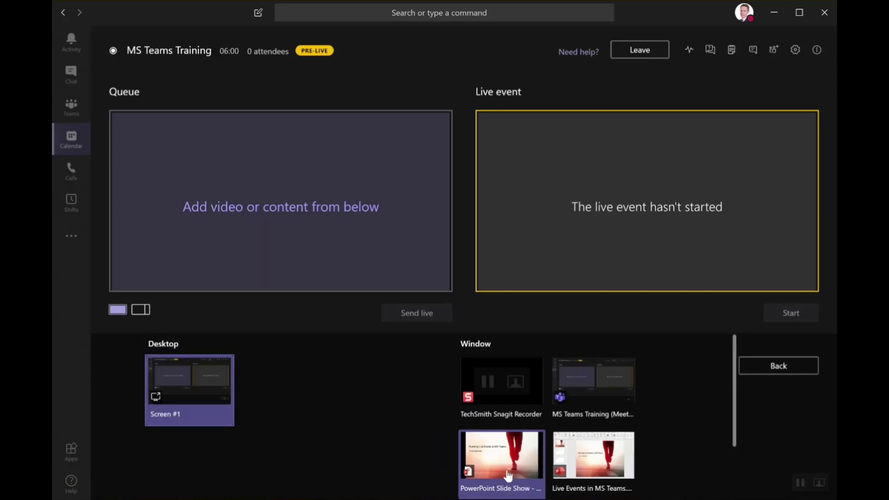
click(508, 475)
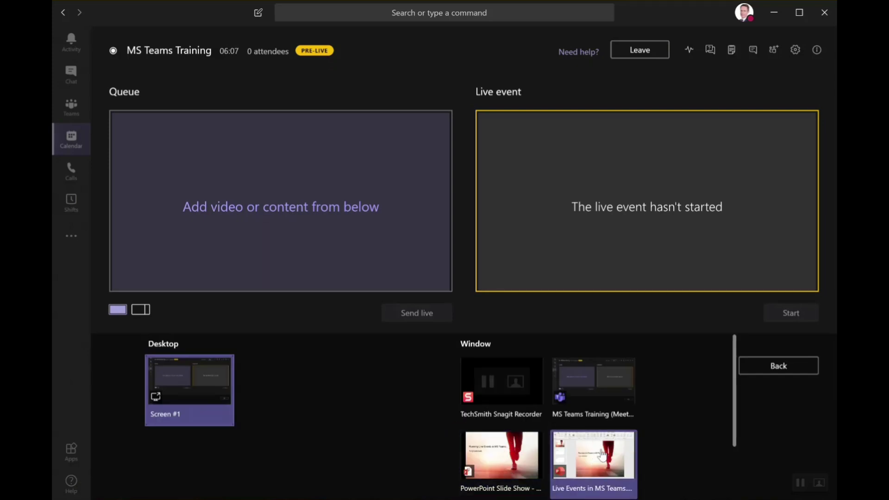
click(491, 476)
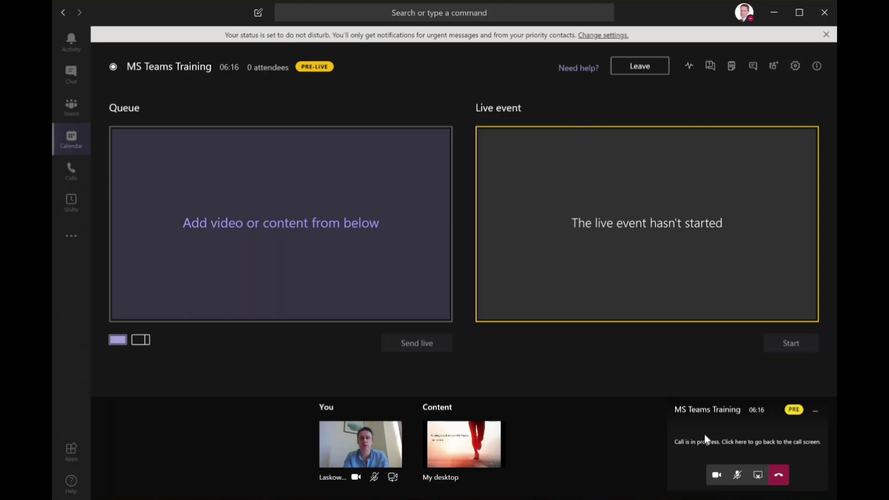
Step: Send the My desktop slideshow to the live preview and queue the presenter's camera feed
click(463, 457)
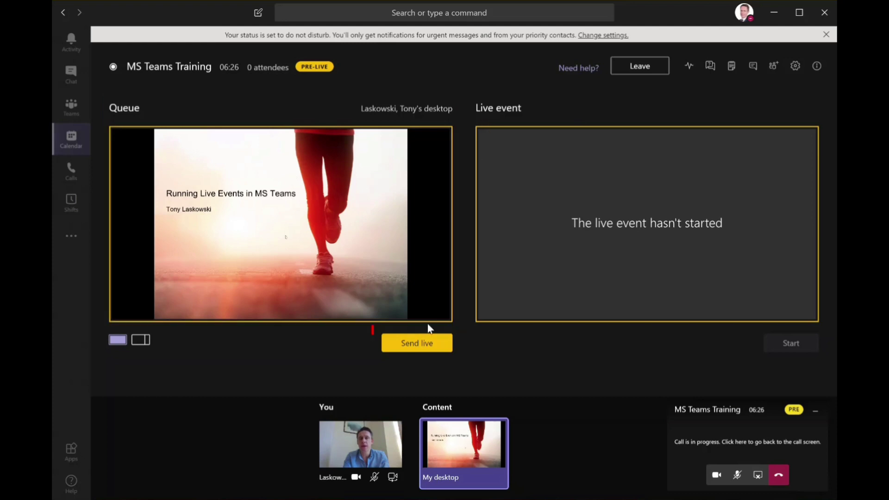
click(421, 352)
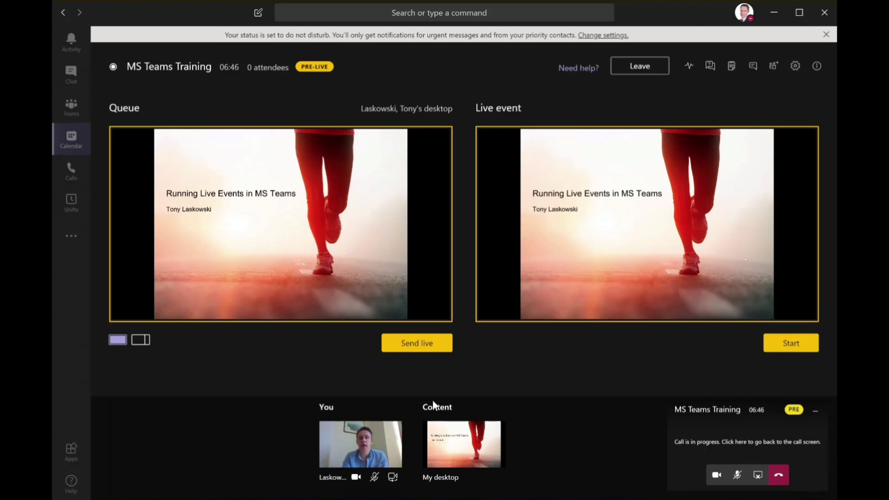
click(359, 448)
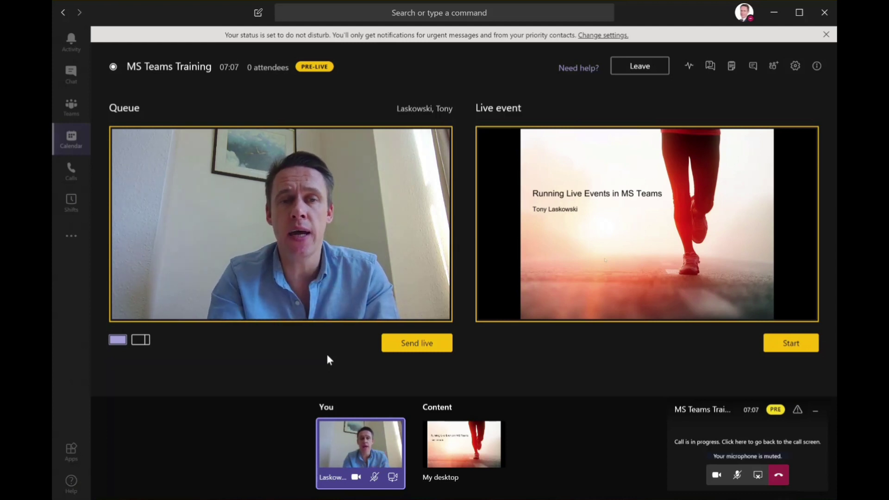
Step: Send a side-by-side layout of desktop slide and presenter camera live, then request the event start
click(141, 345)
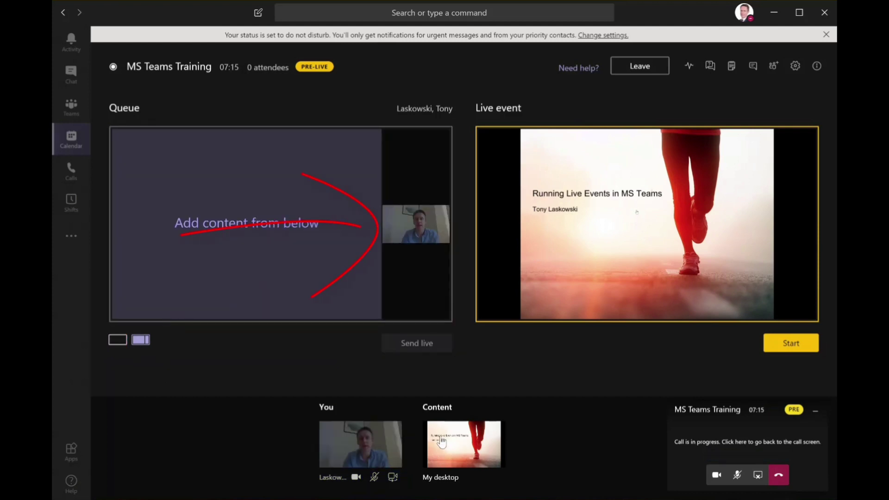
click(470, 463)
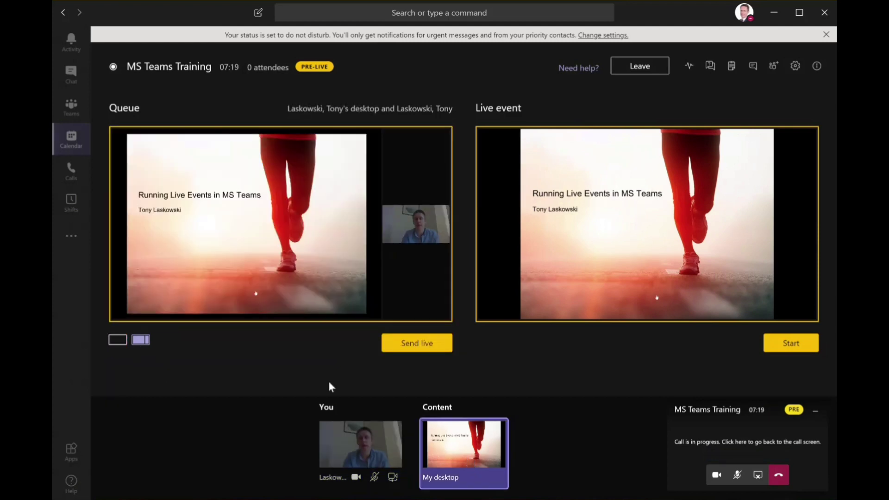
click(419, 345)
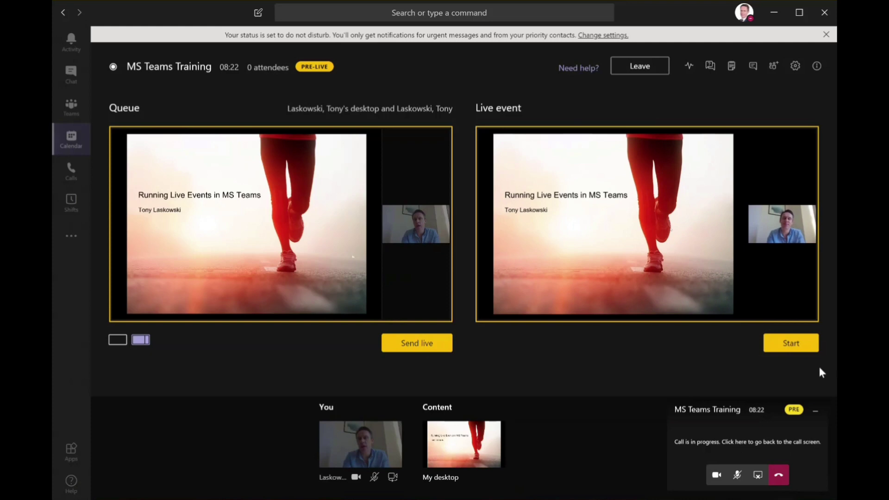
click(791, 346)
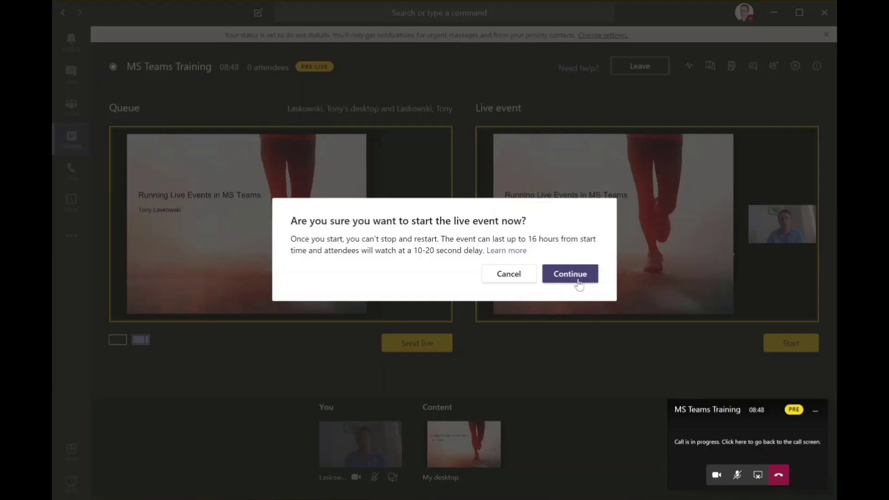
Step: Confirm starting the live event with Continue and close the Unmute your mic popup
click(578, 283)
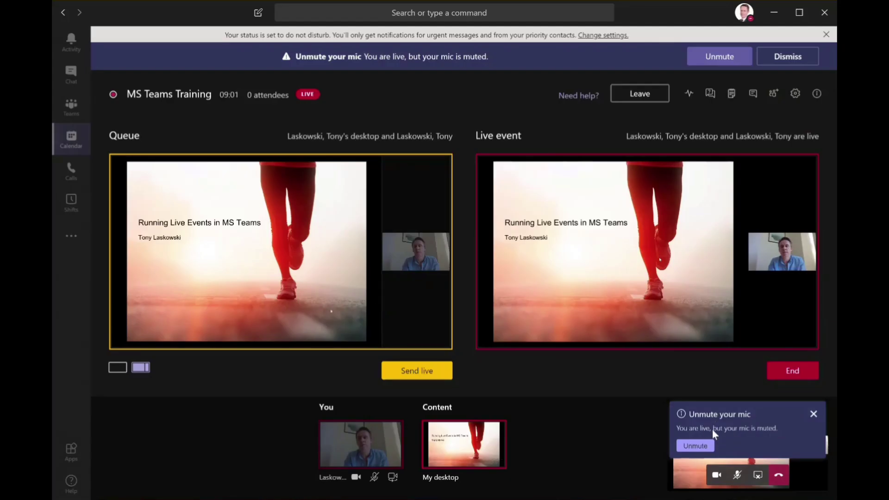
click(813, 414)
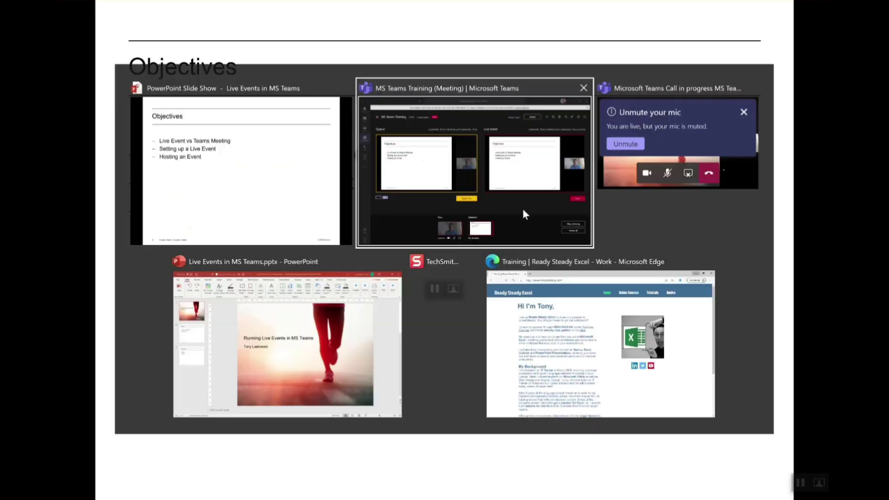
Step: From the live event's Q&A panel, post the announcement 'Can everyone hear me ok?' to attendees
click(518, 204)
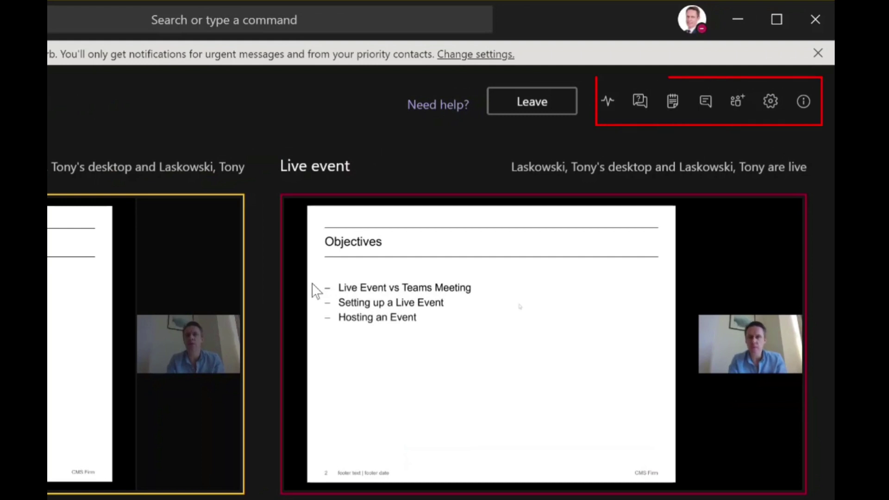
click(610, 119)
click(650, 119)
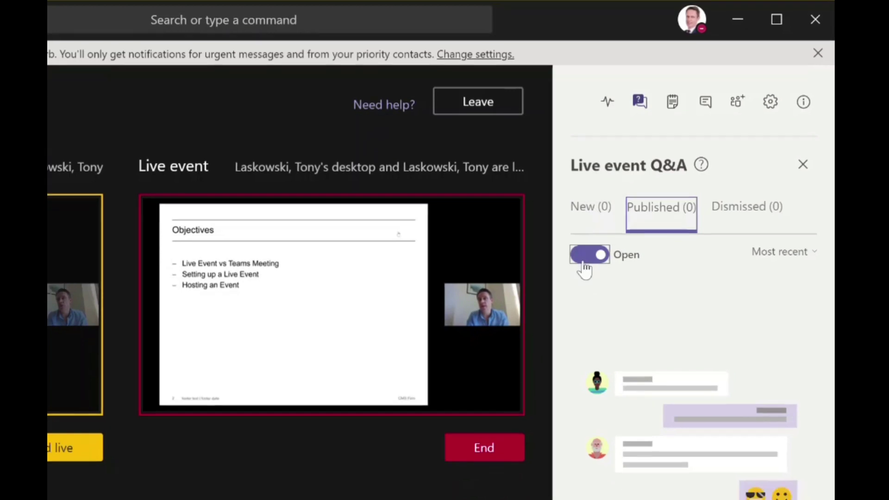
click(585, 263)
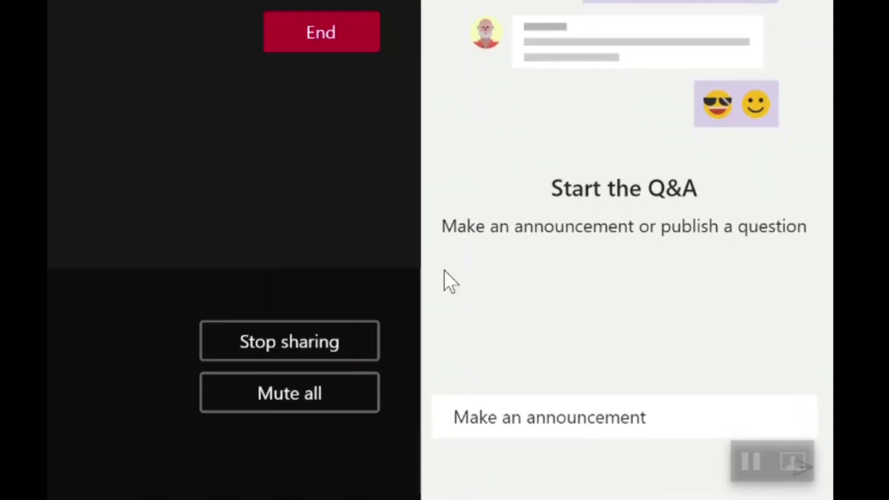
click(506, 407)
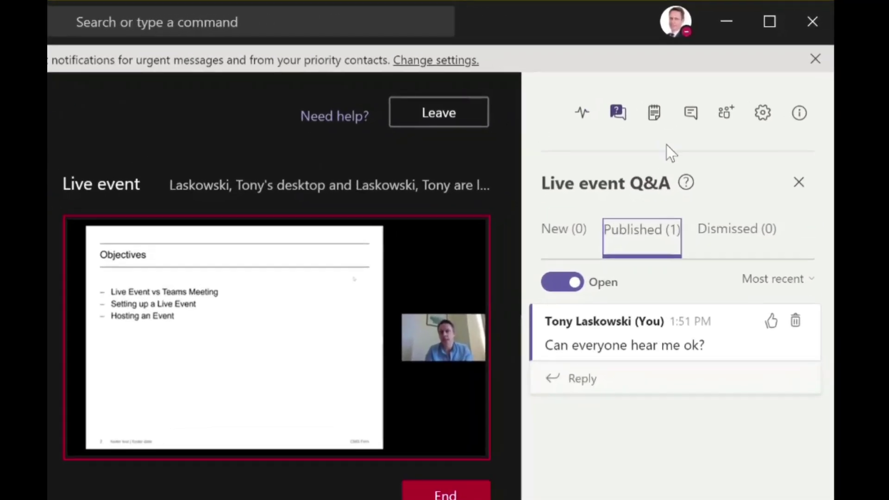
Step: Browse the meeting notes, chat, people, device settings and meeting details panels in turn
click(661, 121)
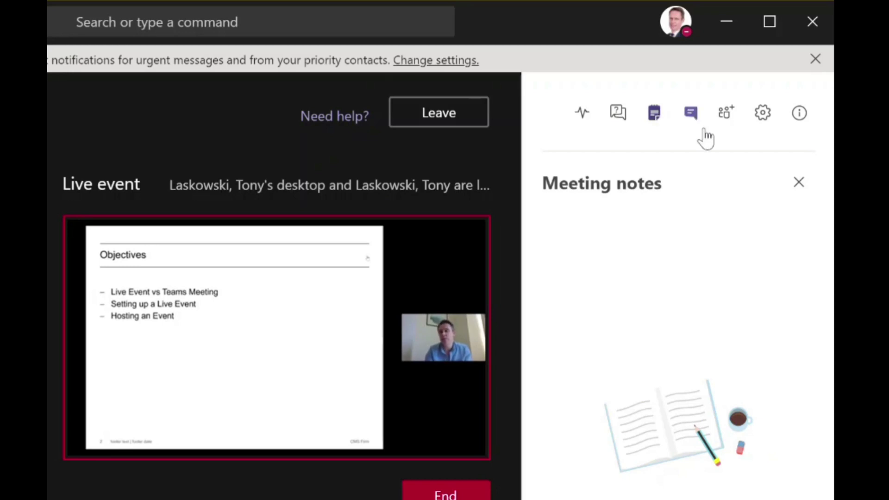
click(691, 115)
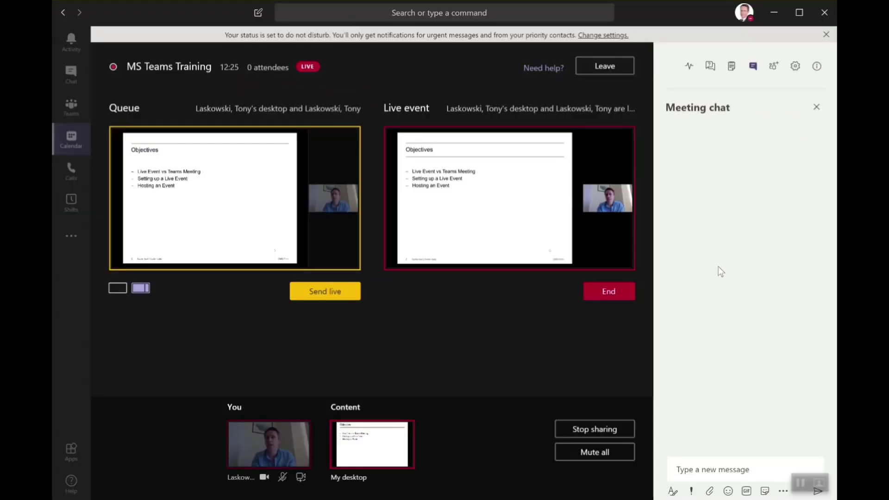
click(773, 69)
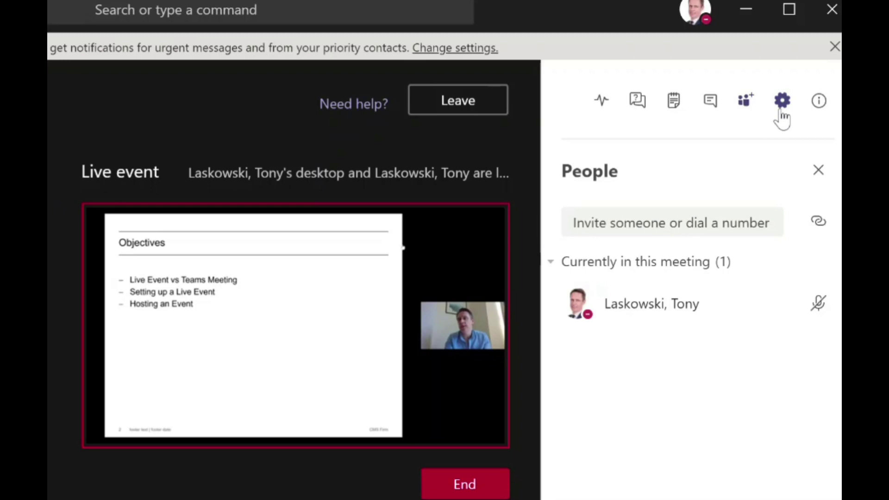
click(781, 114)
click(820, 108)
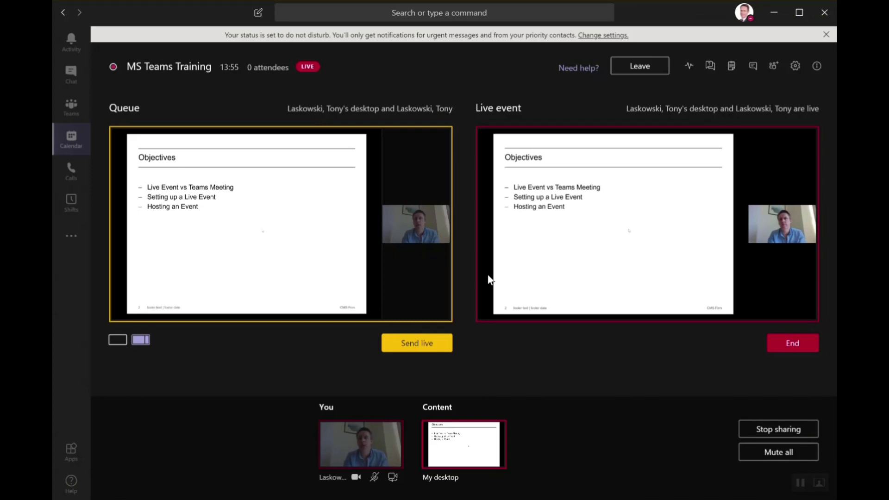
Step: End the MS Teams Training live event, confirm End live event, and leave it
click(792, 345)
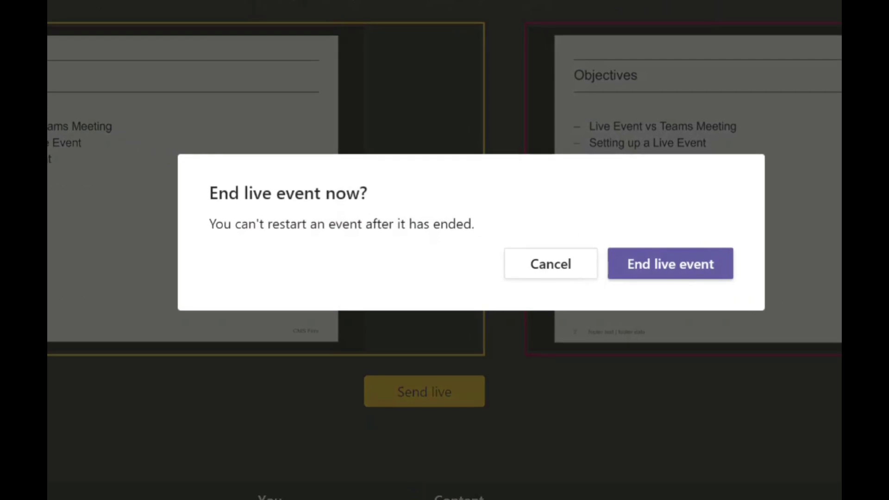
click(655, 270)
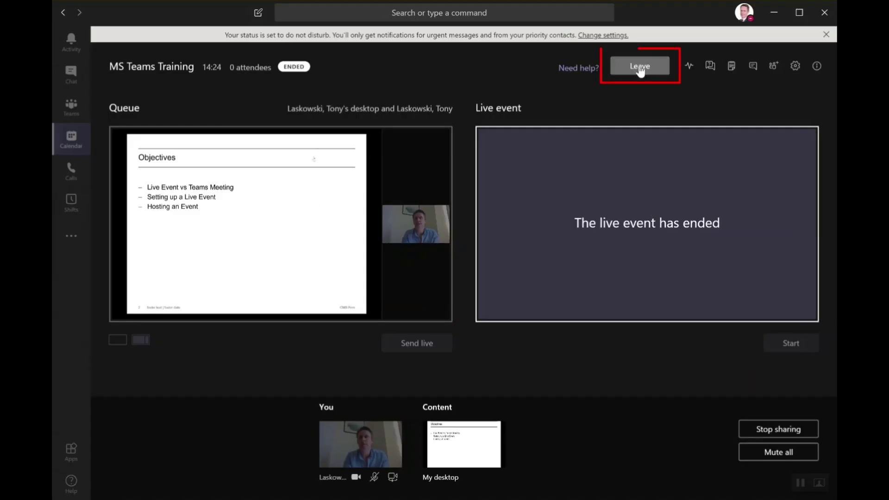
click(639, 68)
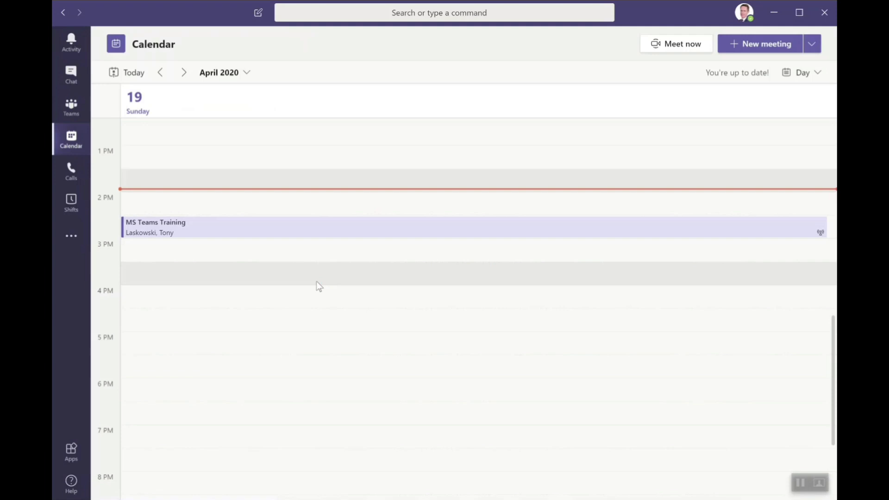
Step: Open the MS Teams Training event from the calendar and scroll to its Live event resources
click(294, 235)
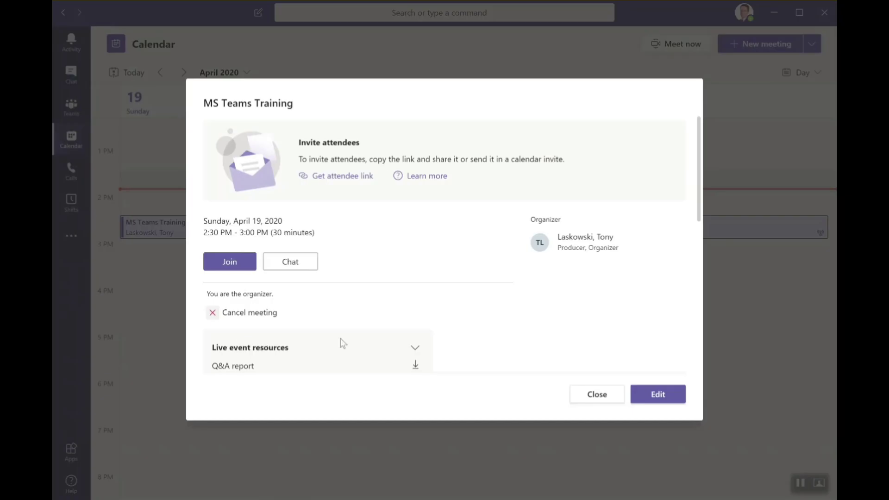
scroll(689, 205, down, 4)
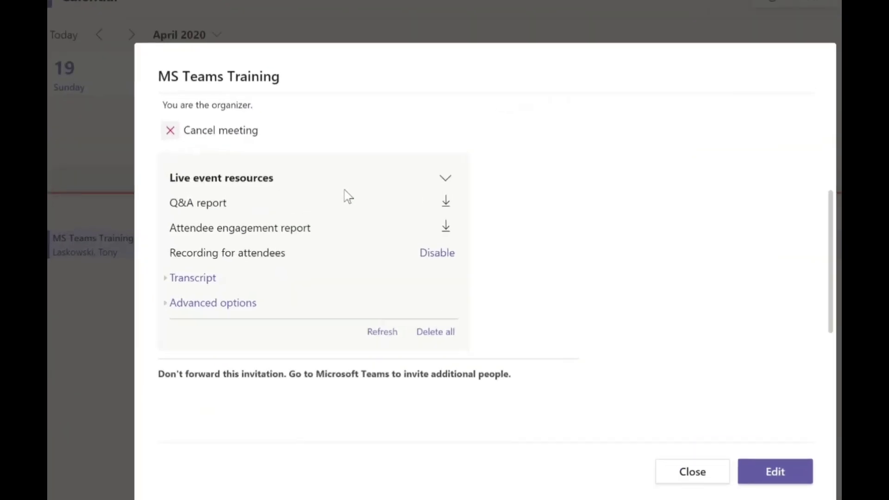